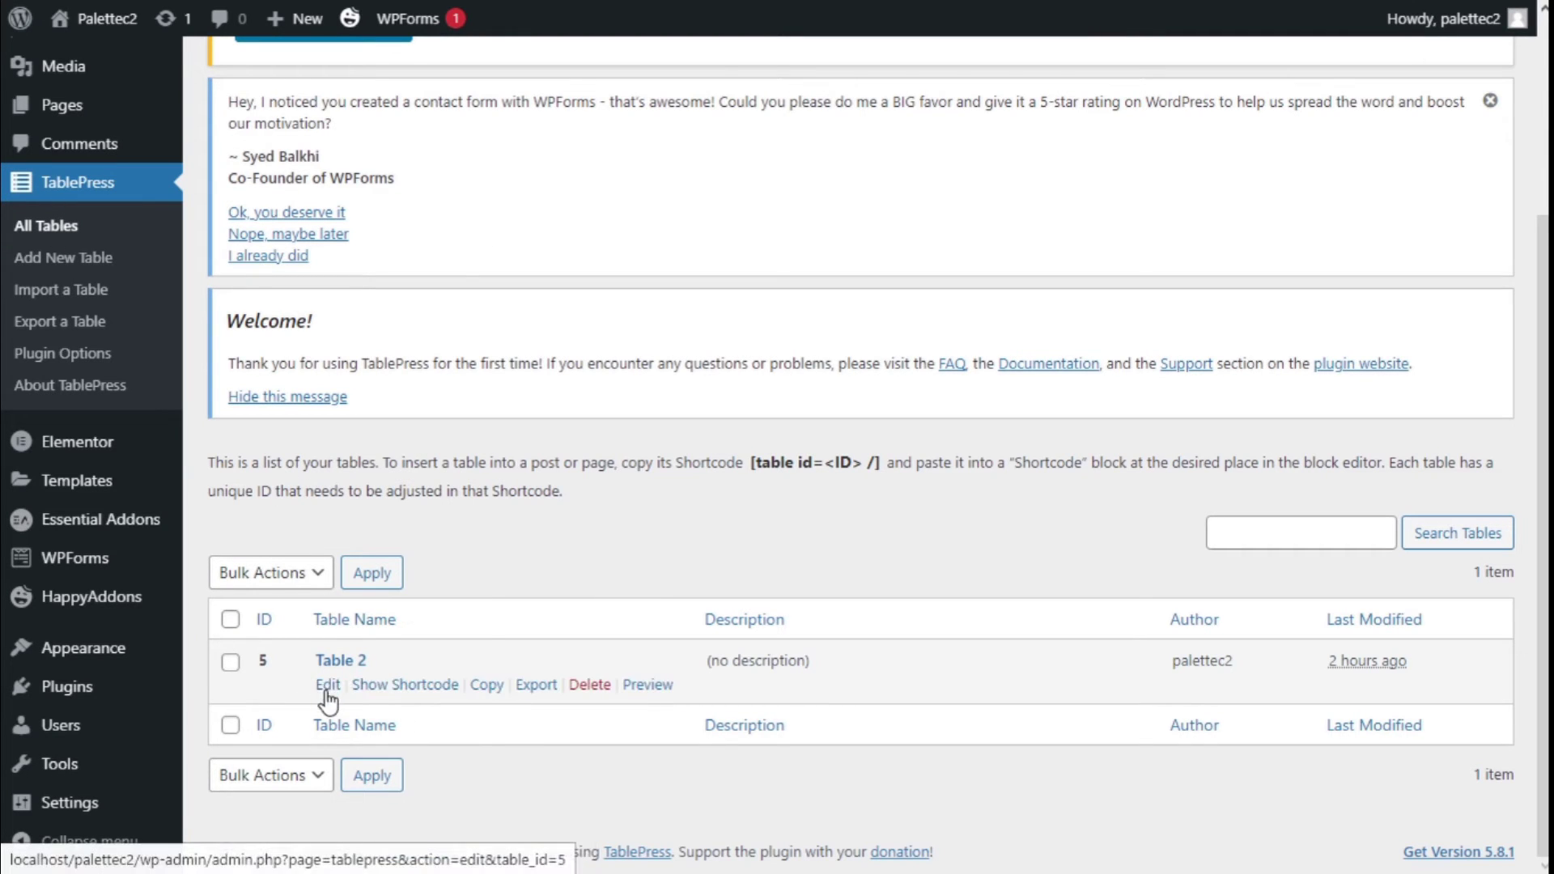
Bring up Table 2's edit screen and review its manipulation and display options
{"action": "left_click", "coordinate": [327, 686]}
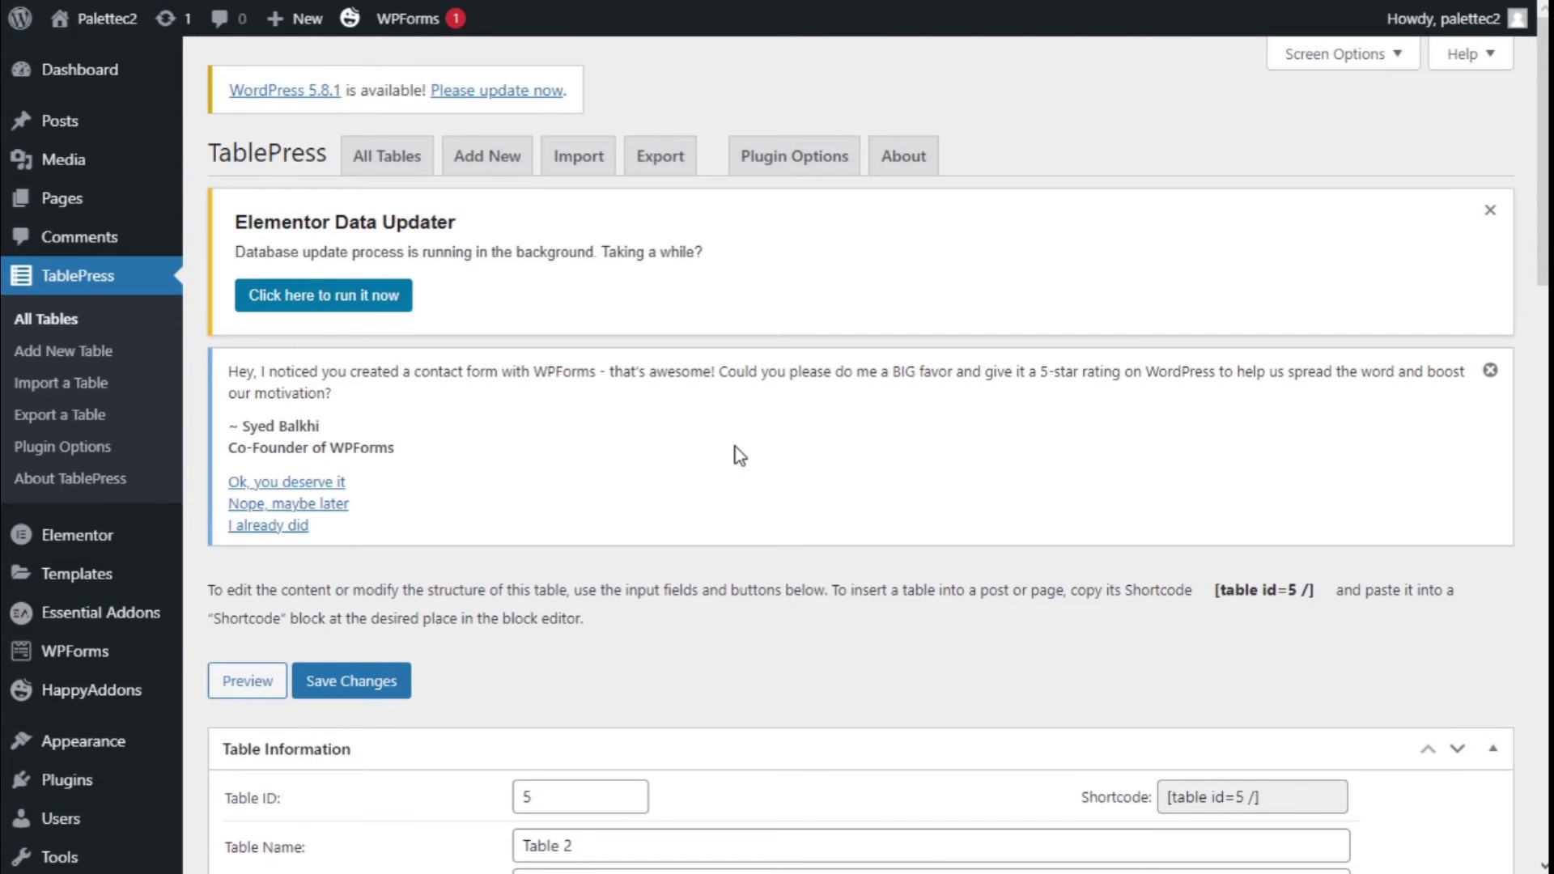
{"action": "scroll", "coordinate": [735, 454], "scroll_direction": "down", "scroll_amount": 2}
{"action": "scroll", "coordinate": [734, 454], "scroll_direction": "down", "scroll_amount": 4}
{"action": "scroll", "coordinate": [735, 455], "scroll_direction": "down", "scroll_amount": 3}
{"action": "scroll", "coordinate": [735, 455], "scroll_direction": "down", "scroll_amount": 2}
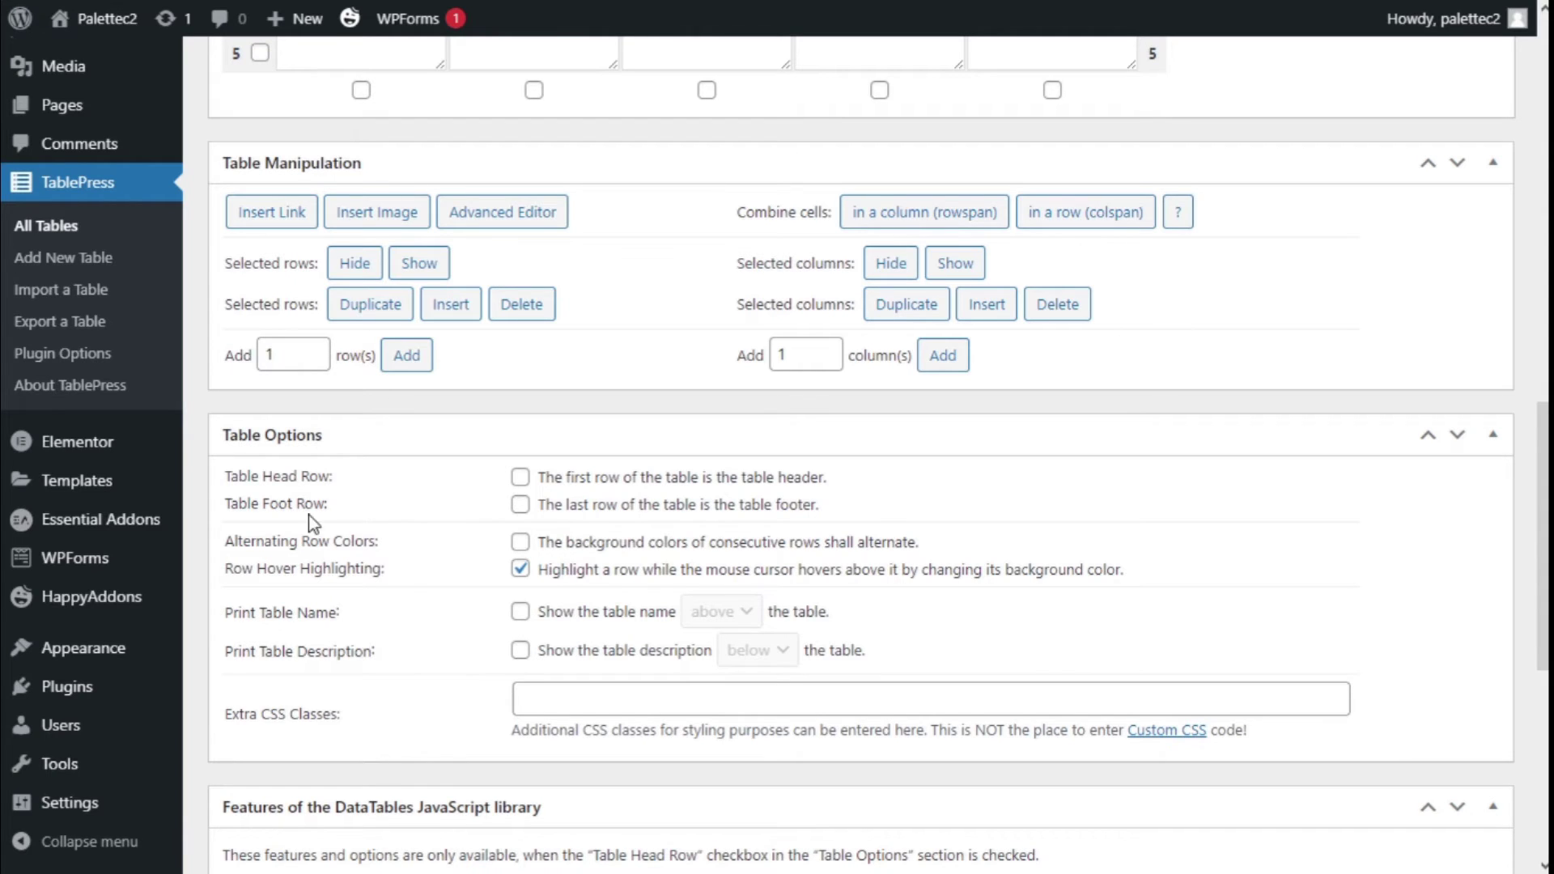
Write the .tablepress tr.row-1 rule with background-color: blue; in the Custom CSS box
{"action": "left_click", "coordinate": [76, 355]}
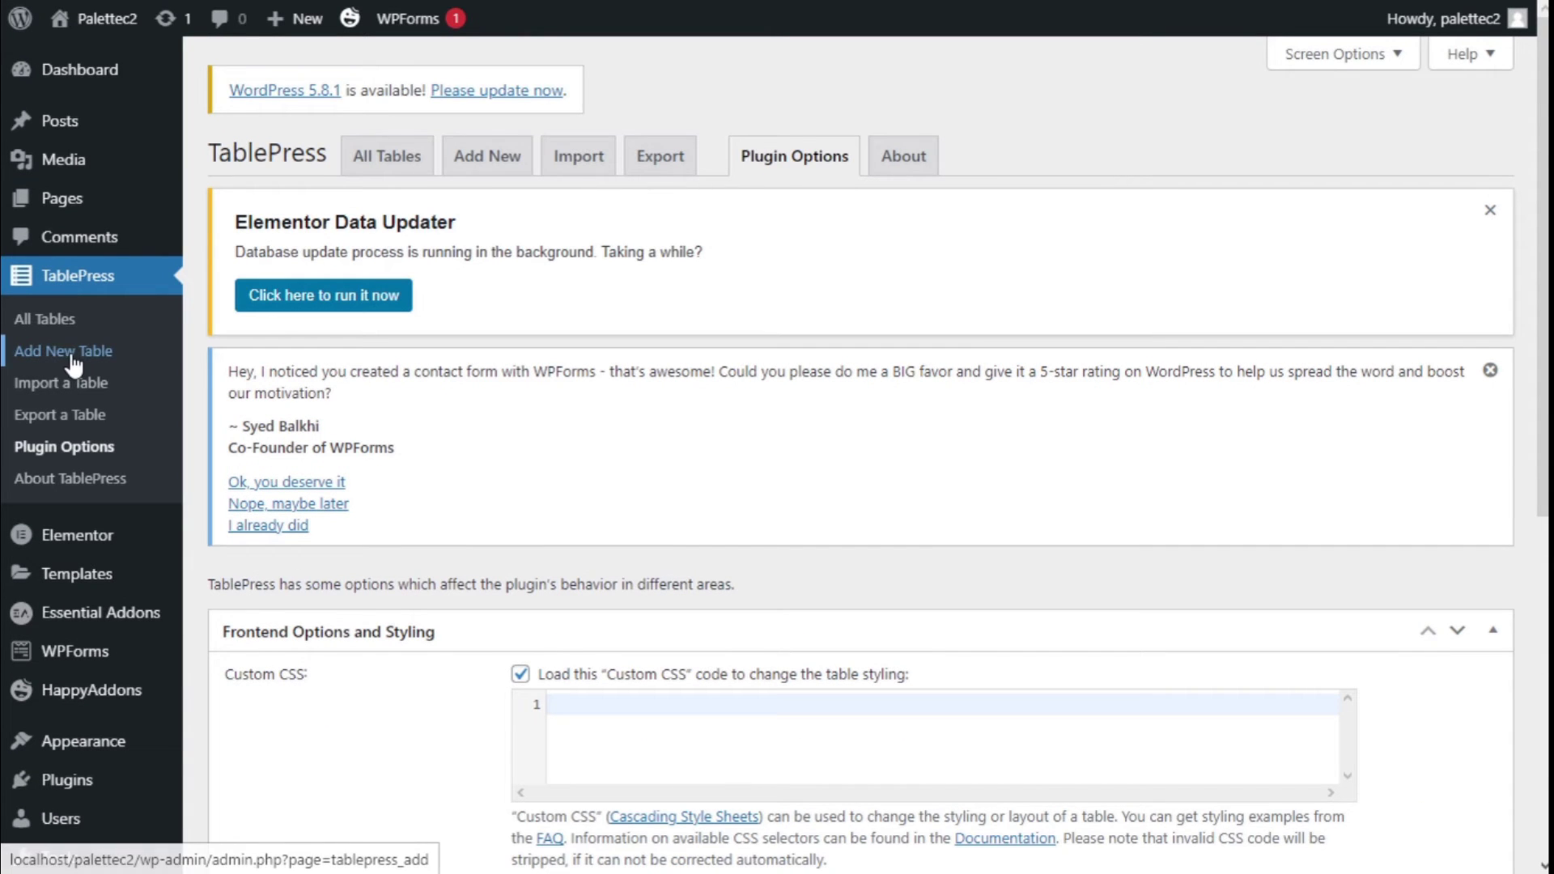
{"action": "scroll", "coordinate": [498, 417], "scroll_direction": "down", "scroll_amount": 2}
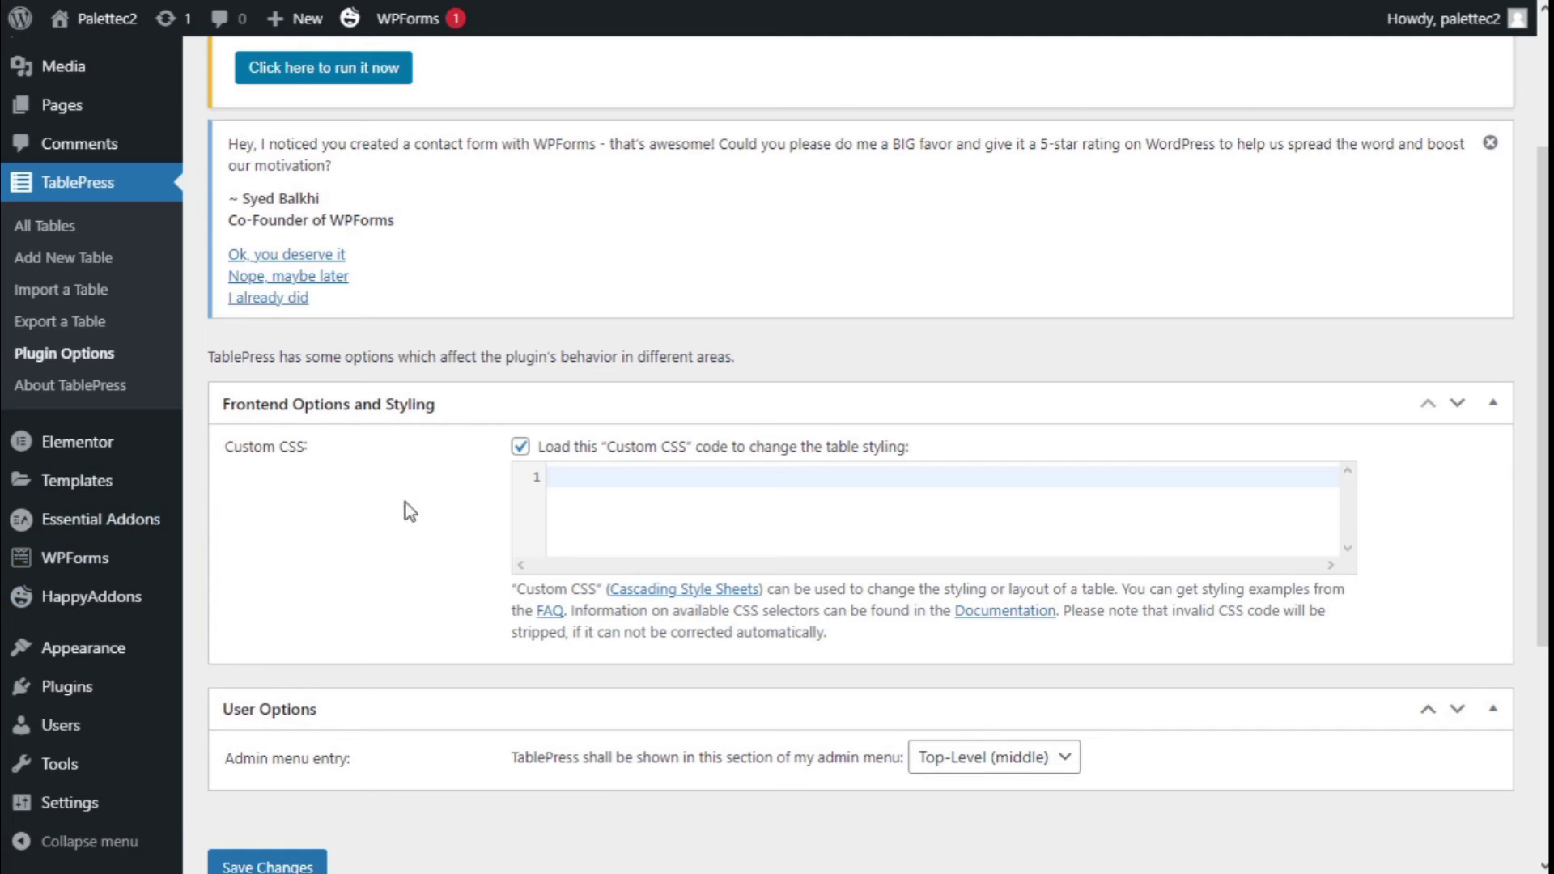
{"action": "left_click", "coordinate": [585, 482]}
{"action": "type", "text": "."}
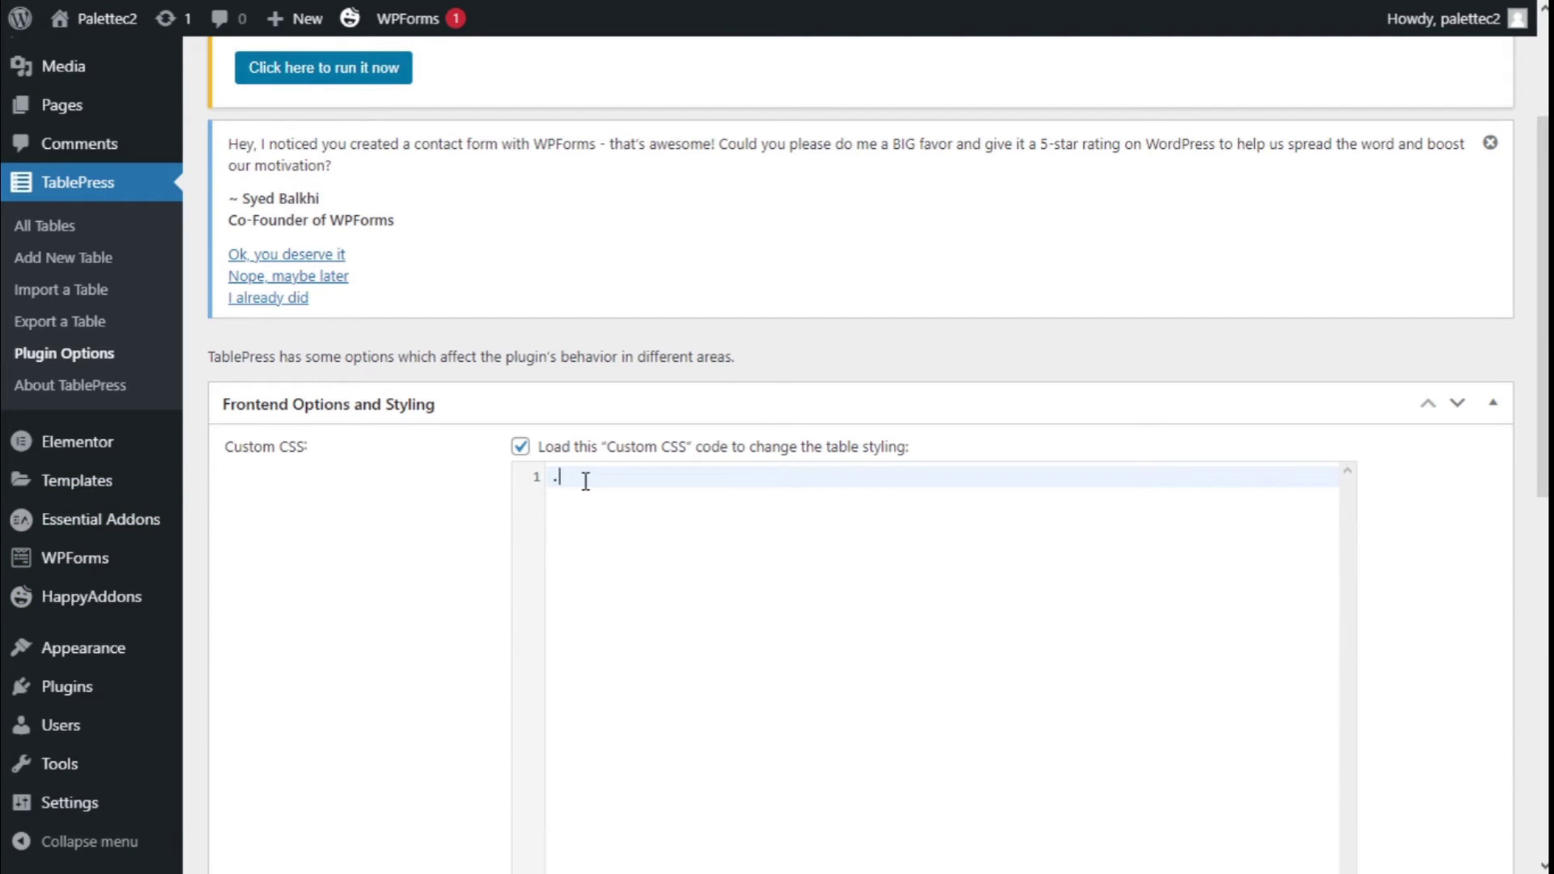
{"action": "type", "text": "tablepres"}
{"action": "type", "text": "s "}
{"action": "type", "text": "tr."}
{"action": "type", "text": "row-"}
{"action": "type", "text": "1 "}
{"action": "type", "text": "{"}
{"action": "key", "text": "Return"}
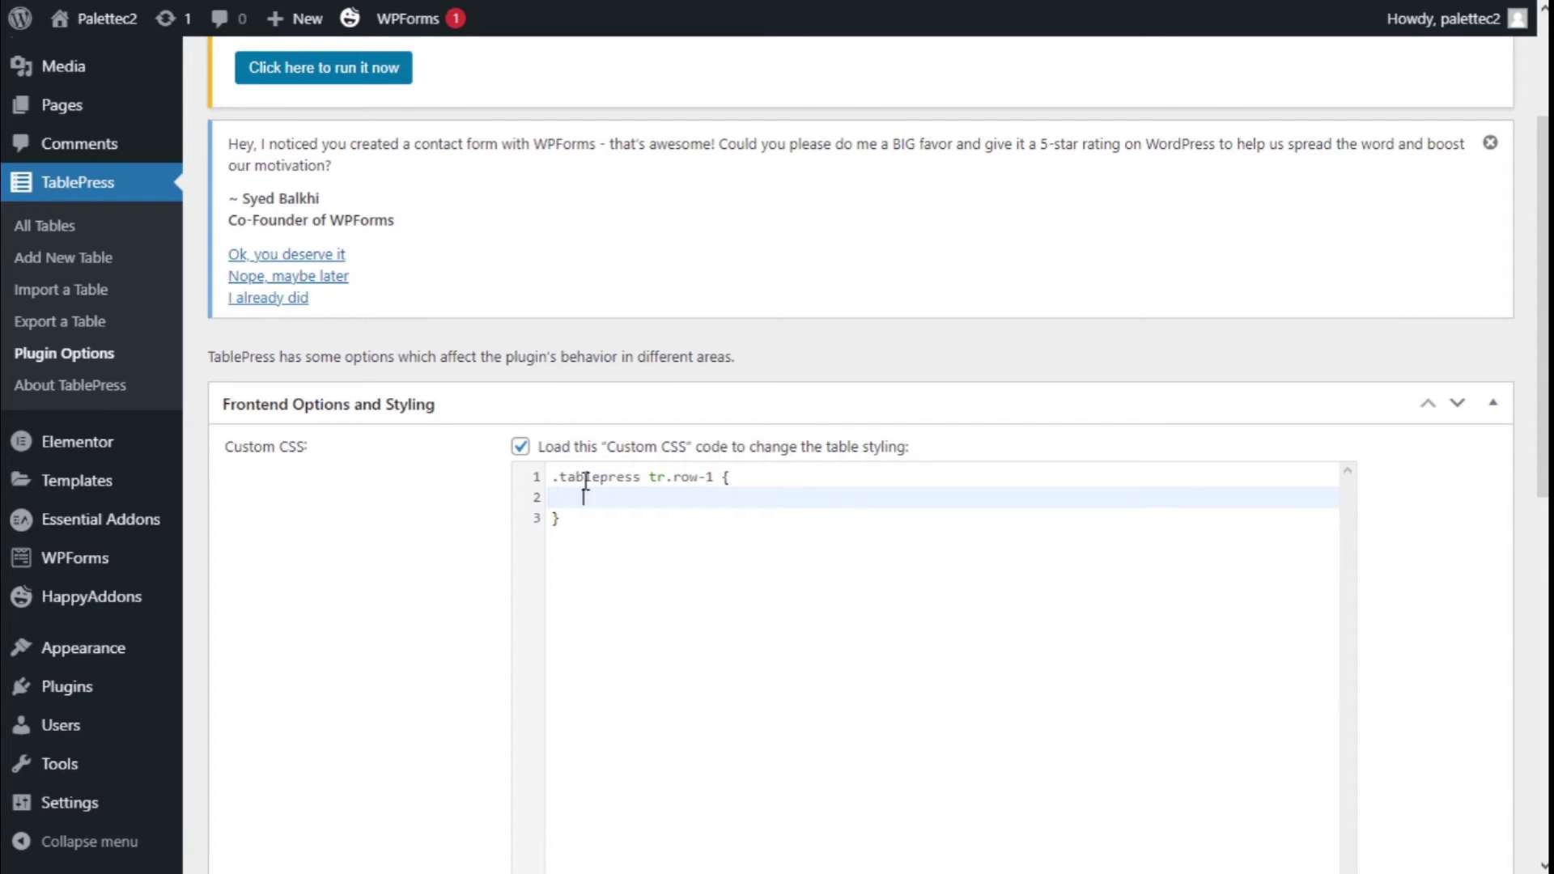
{"action": "type", "text": "b"}
{"action": "type", "text": "ackgro"}
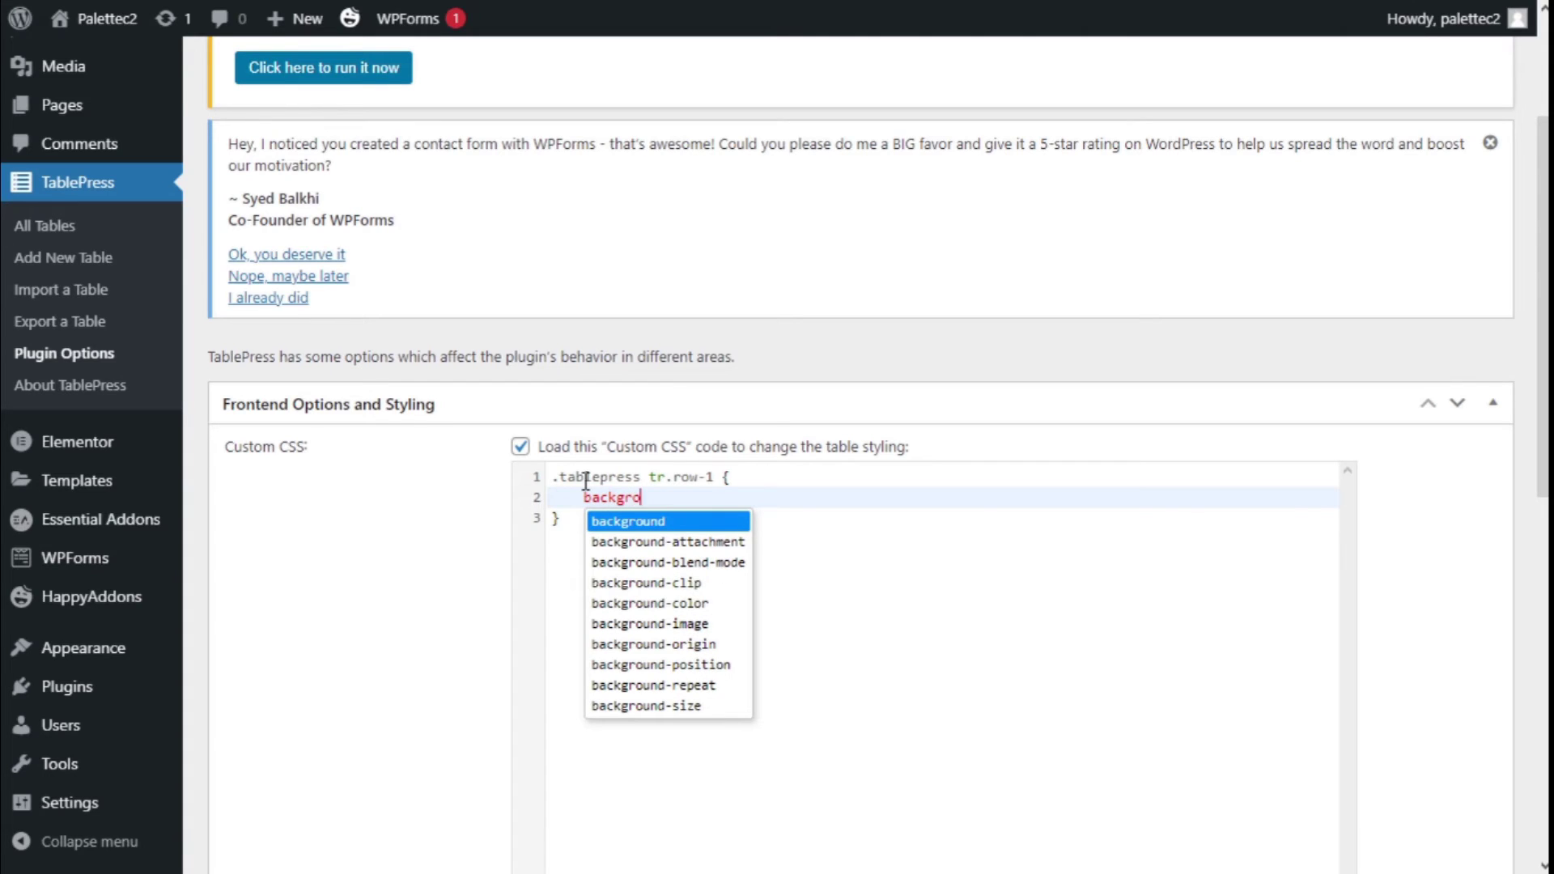
{"action": "type", "text": "und-"}
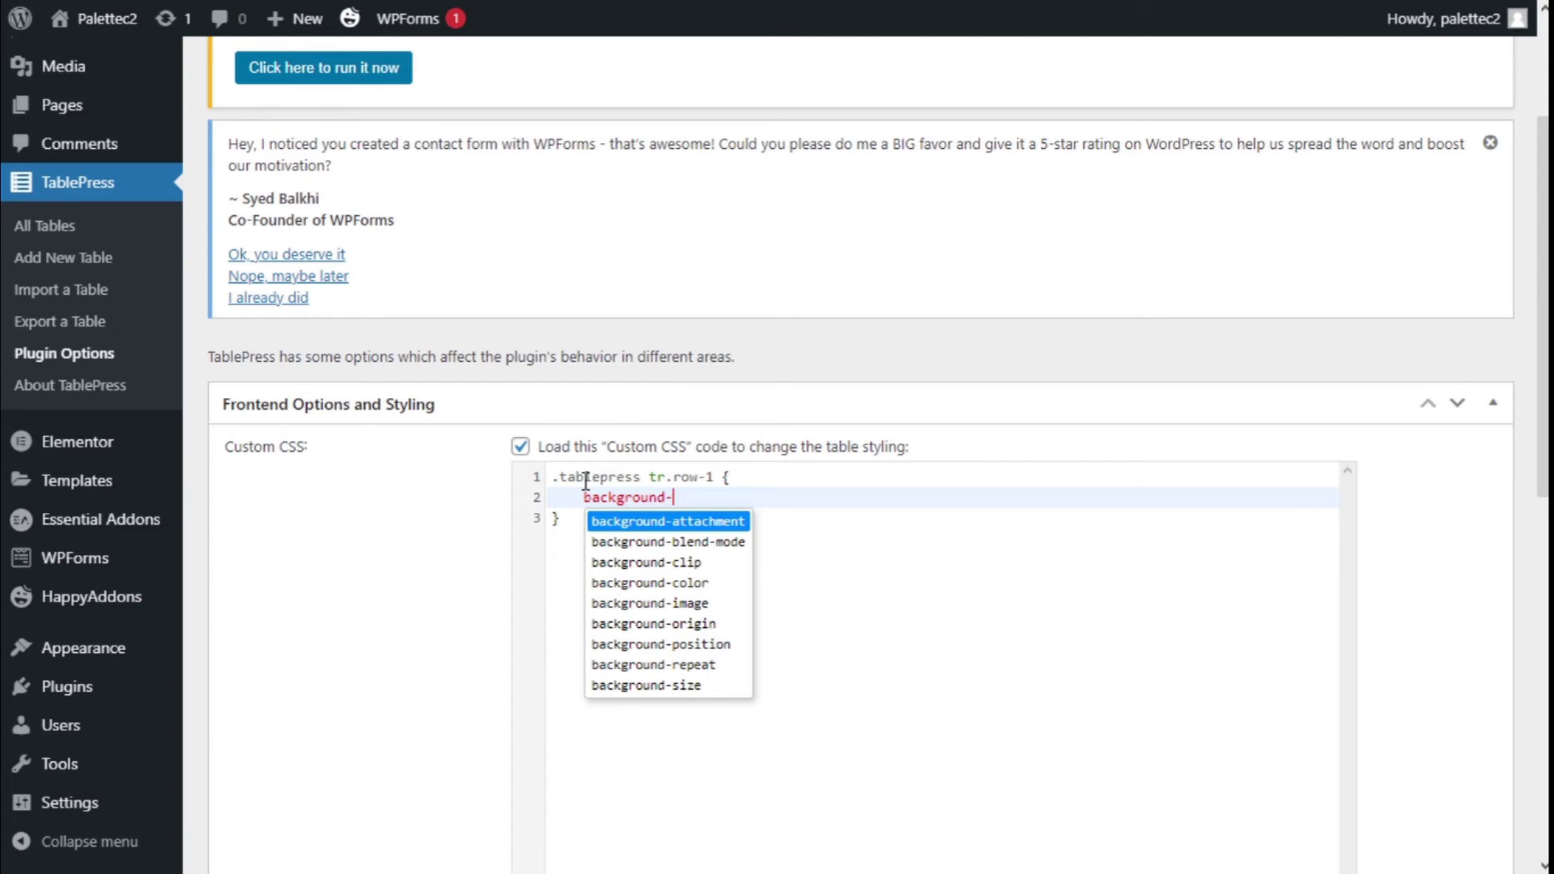
{"action": "type", "text": "color"}
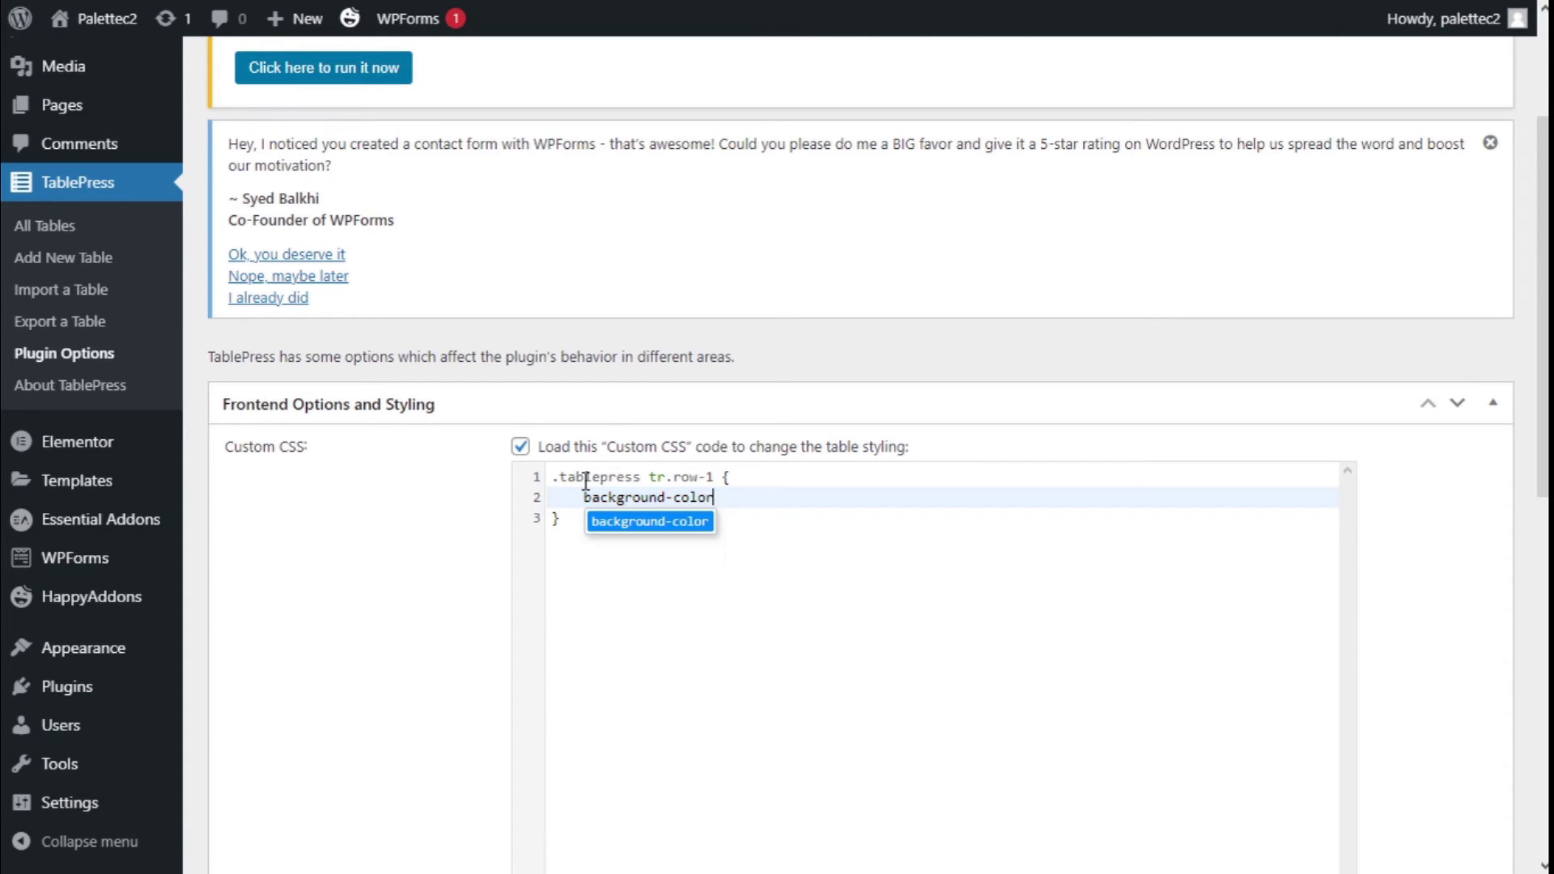
{"action": "left_click", "coordinate": [620, 523]}
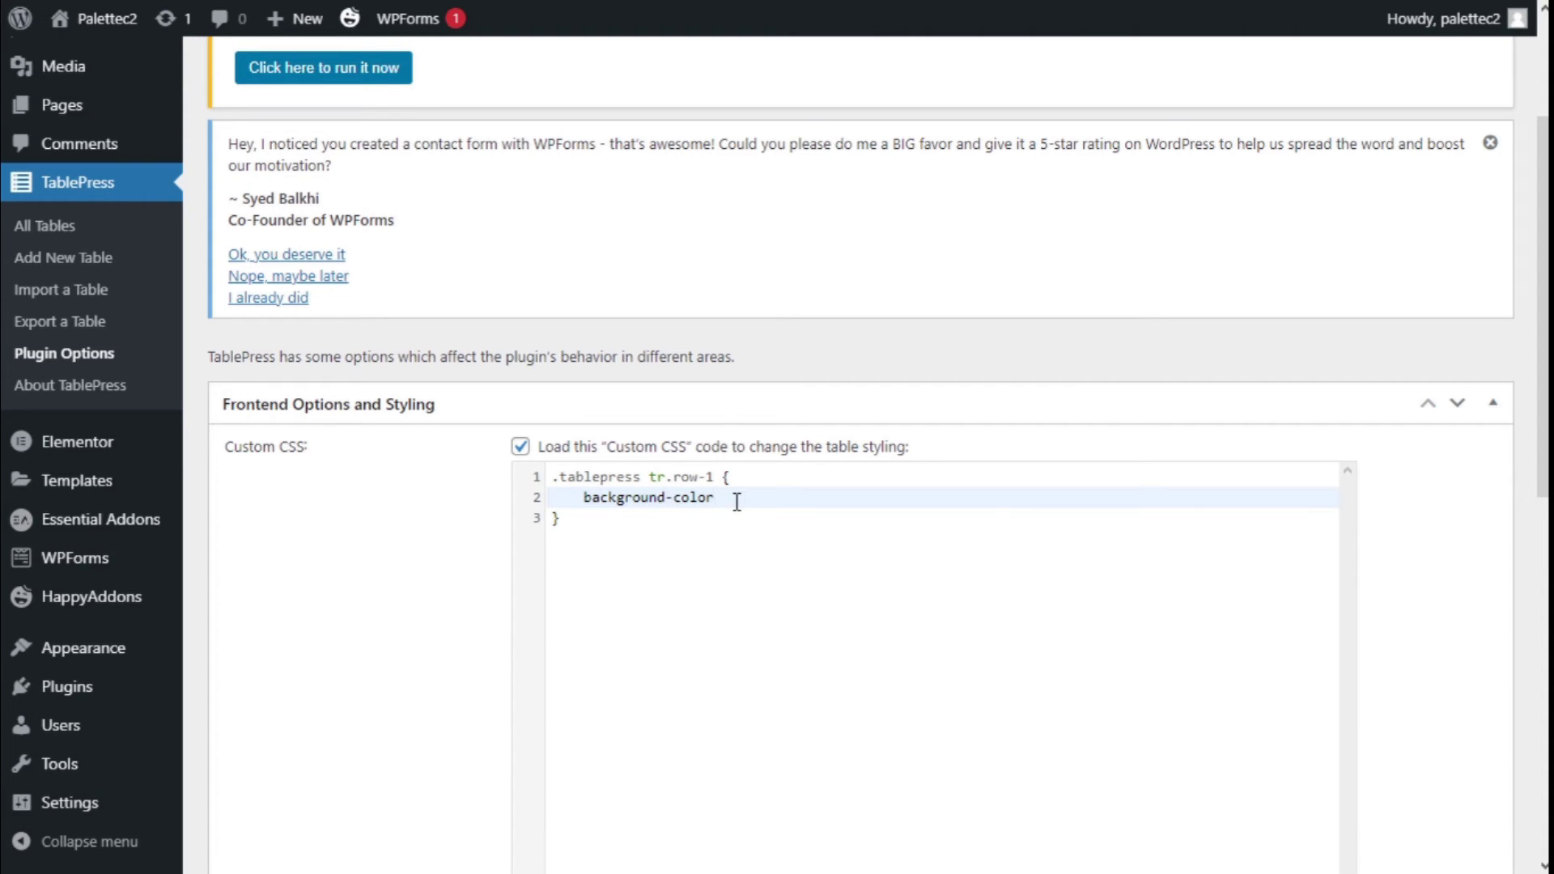
{"action": "type", "text": ":"}
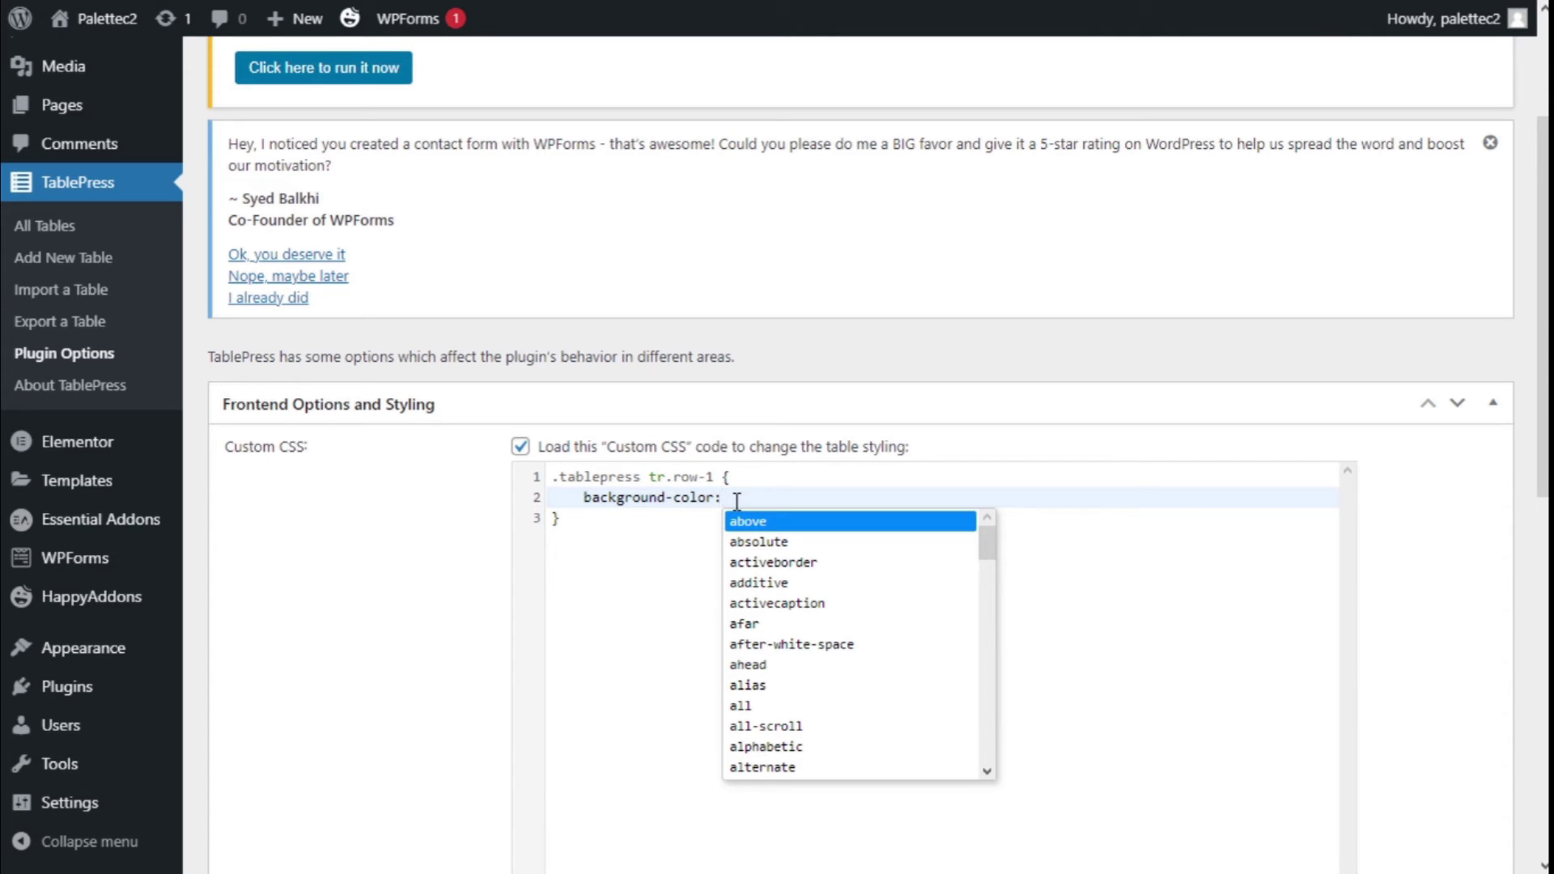
{"action": "type", "text": "blu"}
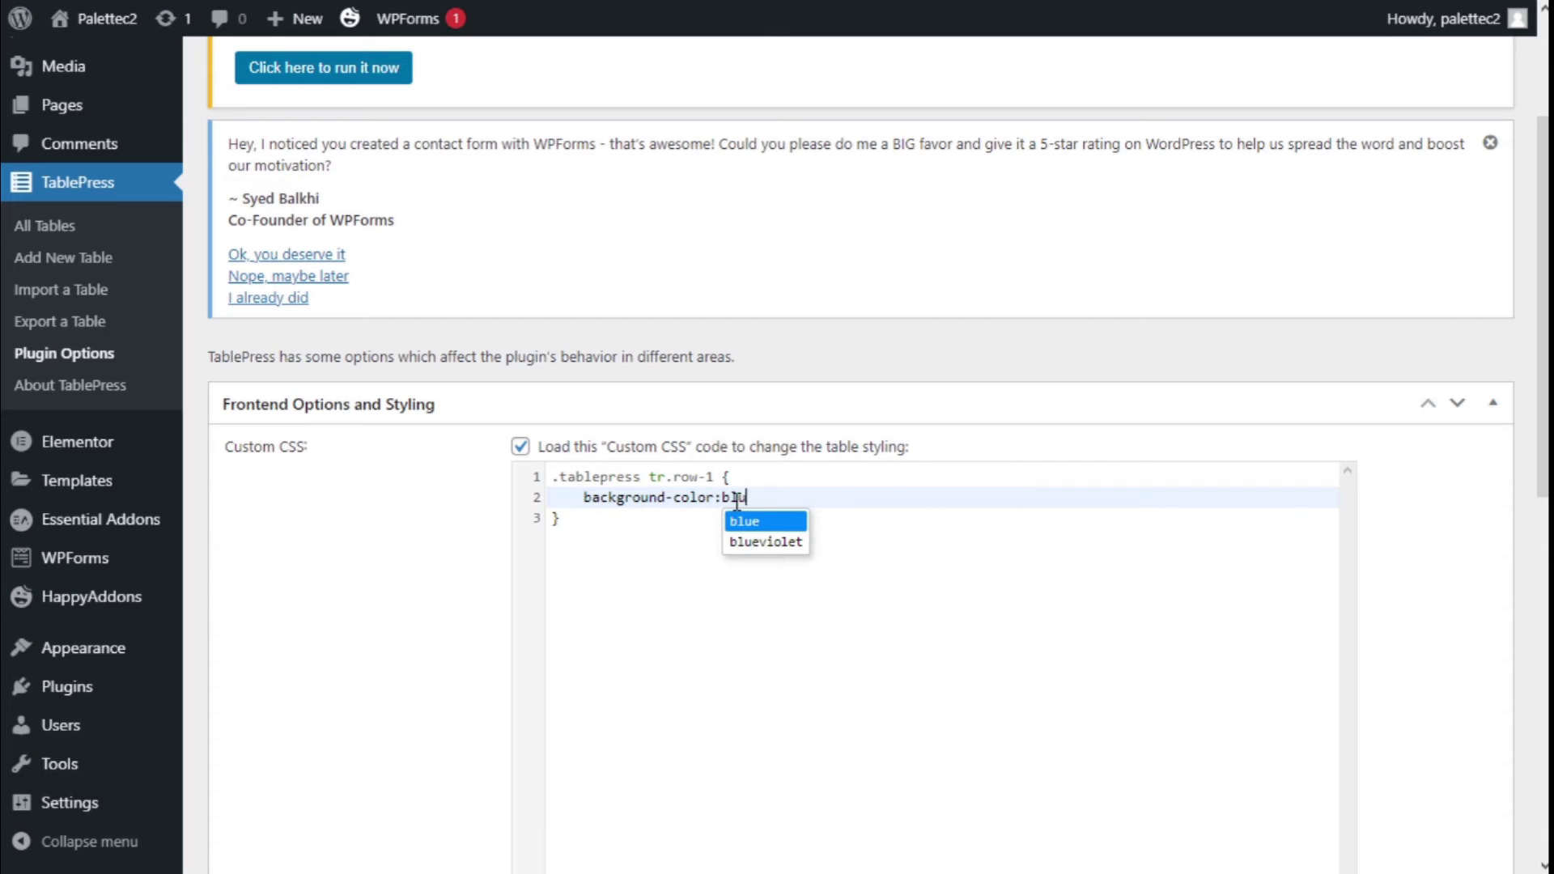
{"action": "type", "text": "e"}
{"action": "type", "text": ";"}
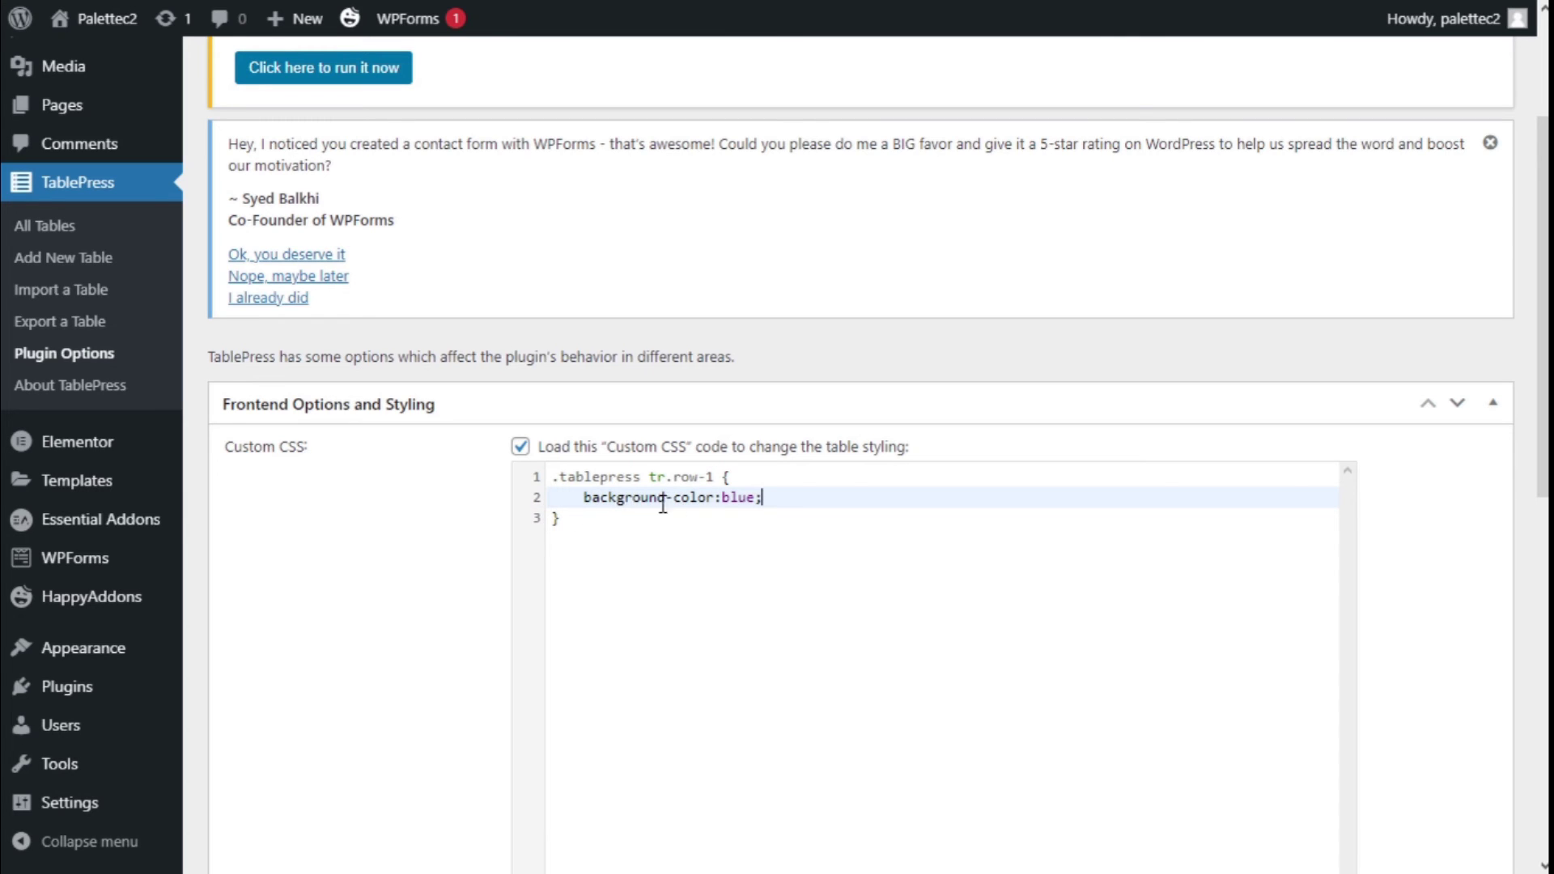
{"action": "left_click", "coordinate": [649, 522]}
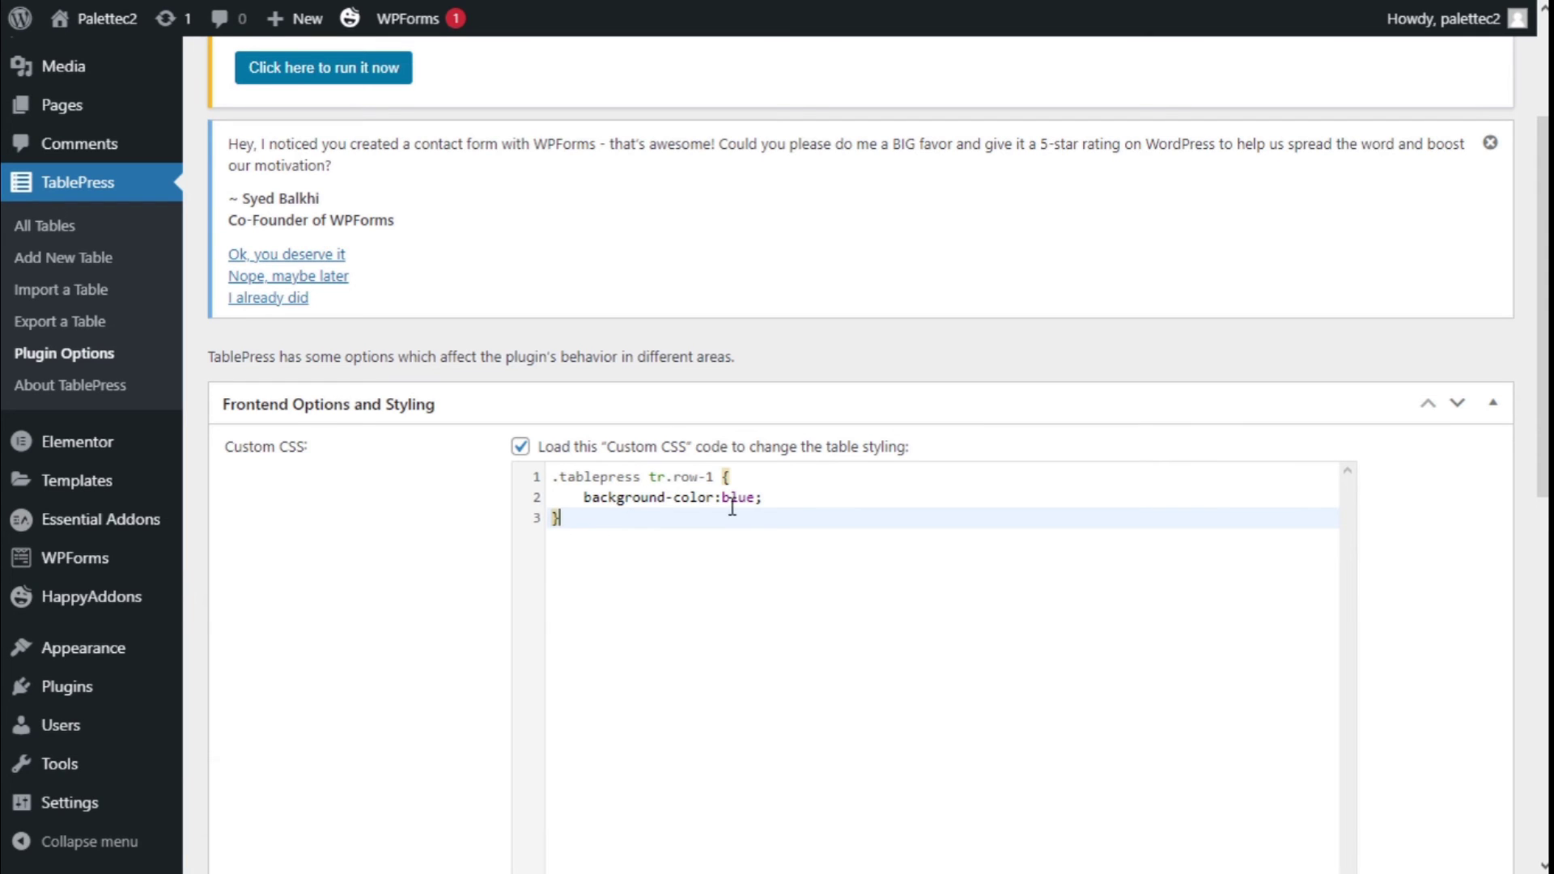
{"action": "scroll", "coordinate": [687, 503], "scroll_direction": "down", "scroll_amount": 2}
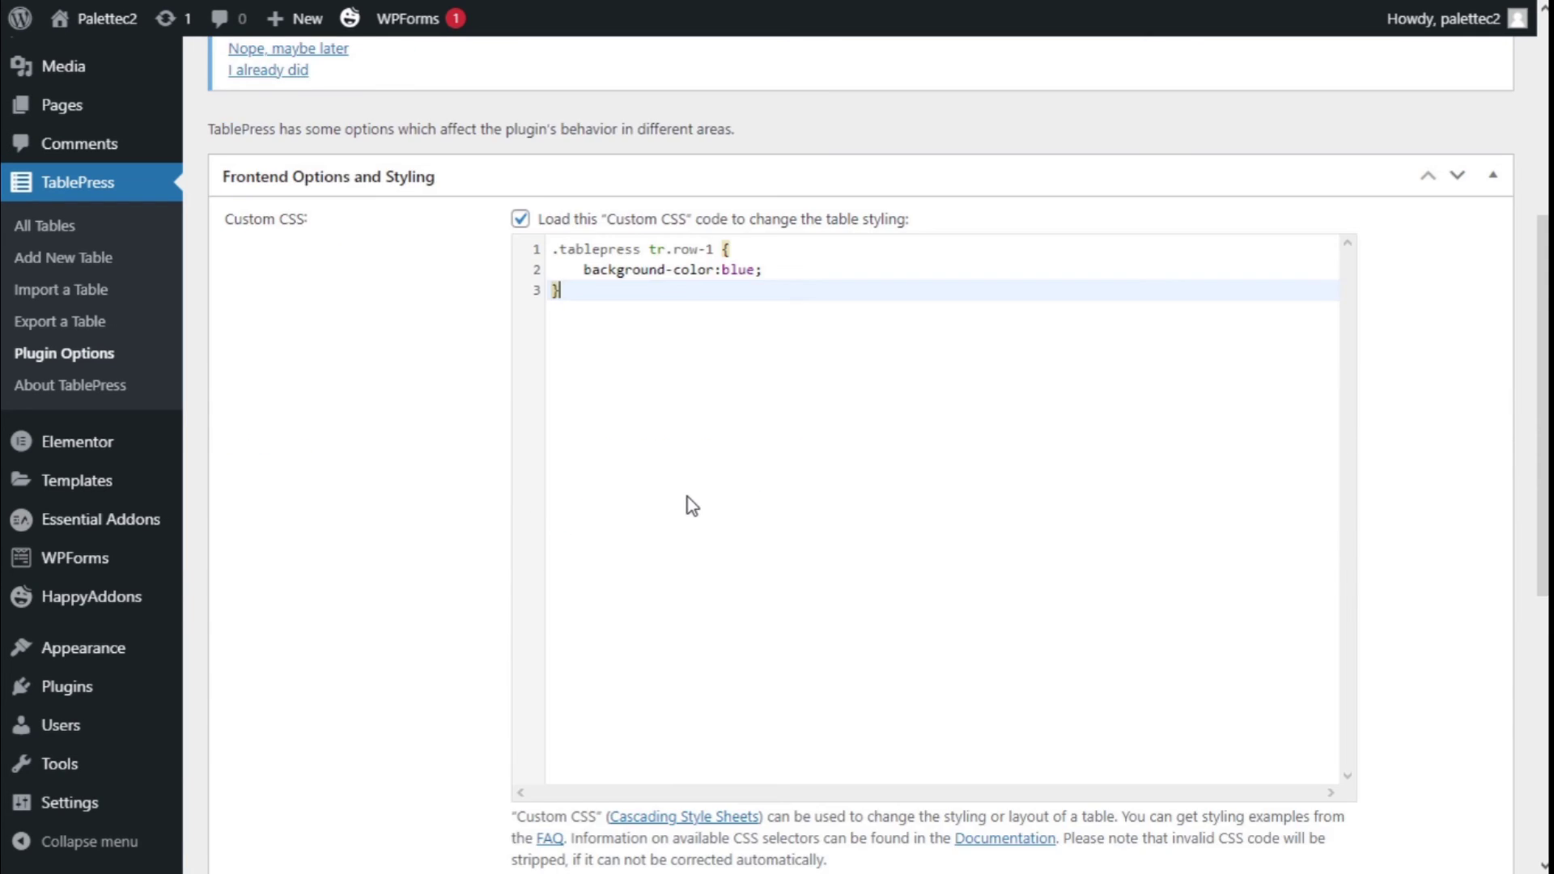
{"action": "scroll", "coordinate": [688, 504], "scroll_direction": "down", "scroll_amount": 3}
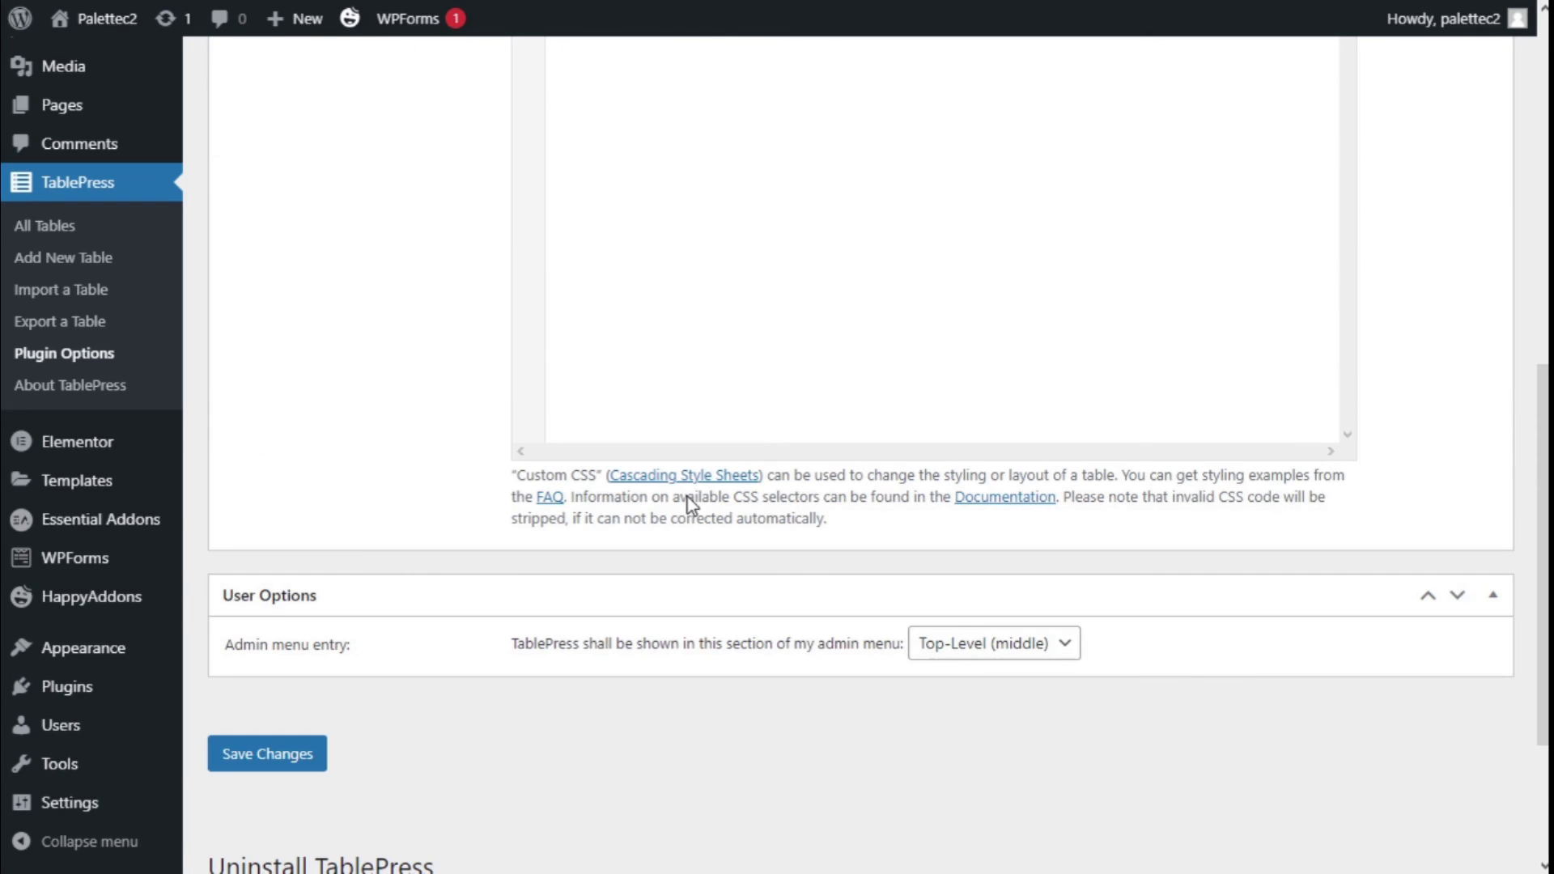
Store the options so the 'Options saved successfully' notice appears
{"action": "left_click", "coordinate": [310, 765]}
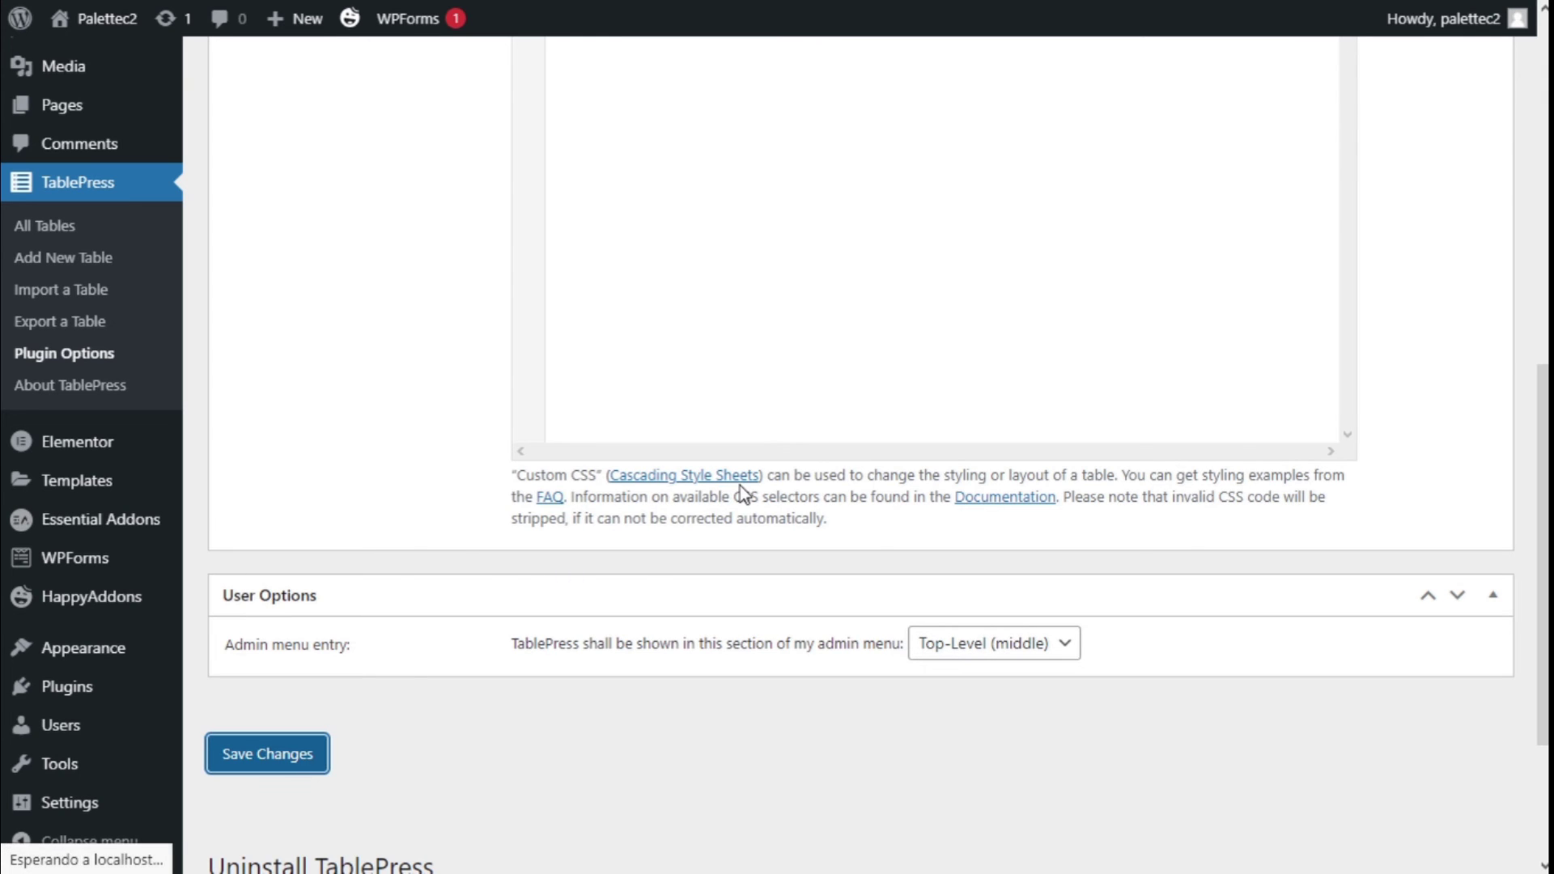
{"action": "scroll", "coordinate": [739, 486], "scroll_direction": "down", "scroll_amount": 1}
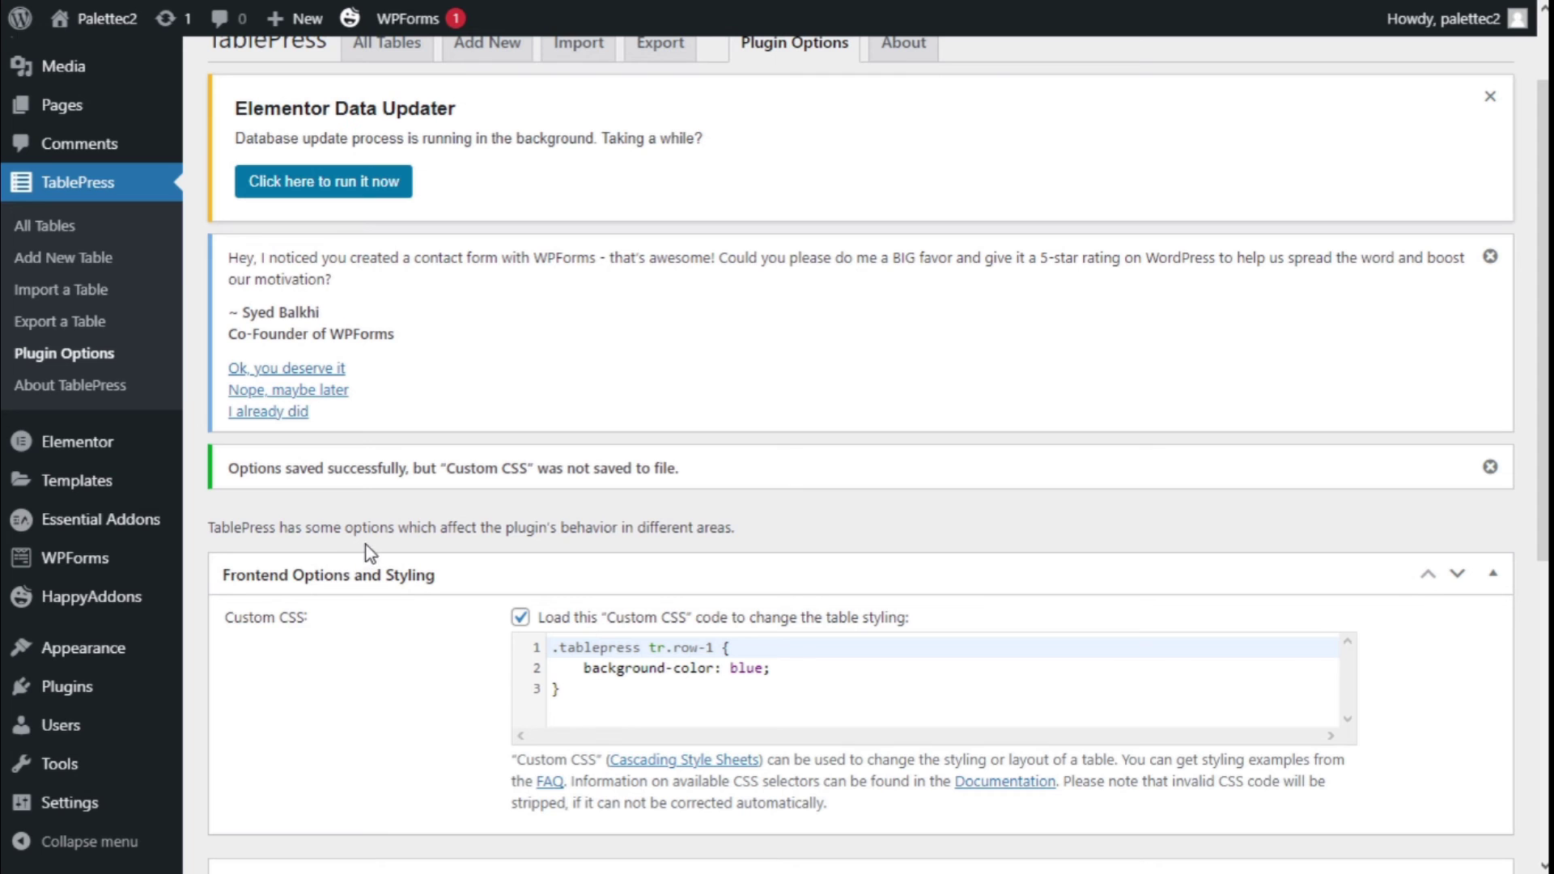
{"action": "scroll", "coordinate": [153, 550], "scroll_direction": "up", "scroll_amount": 1}
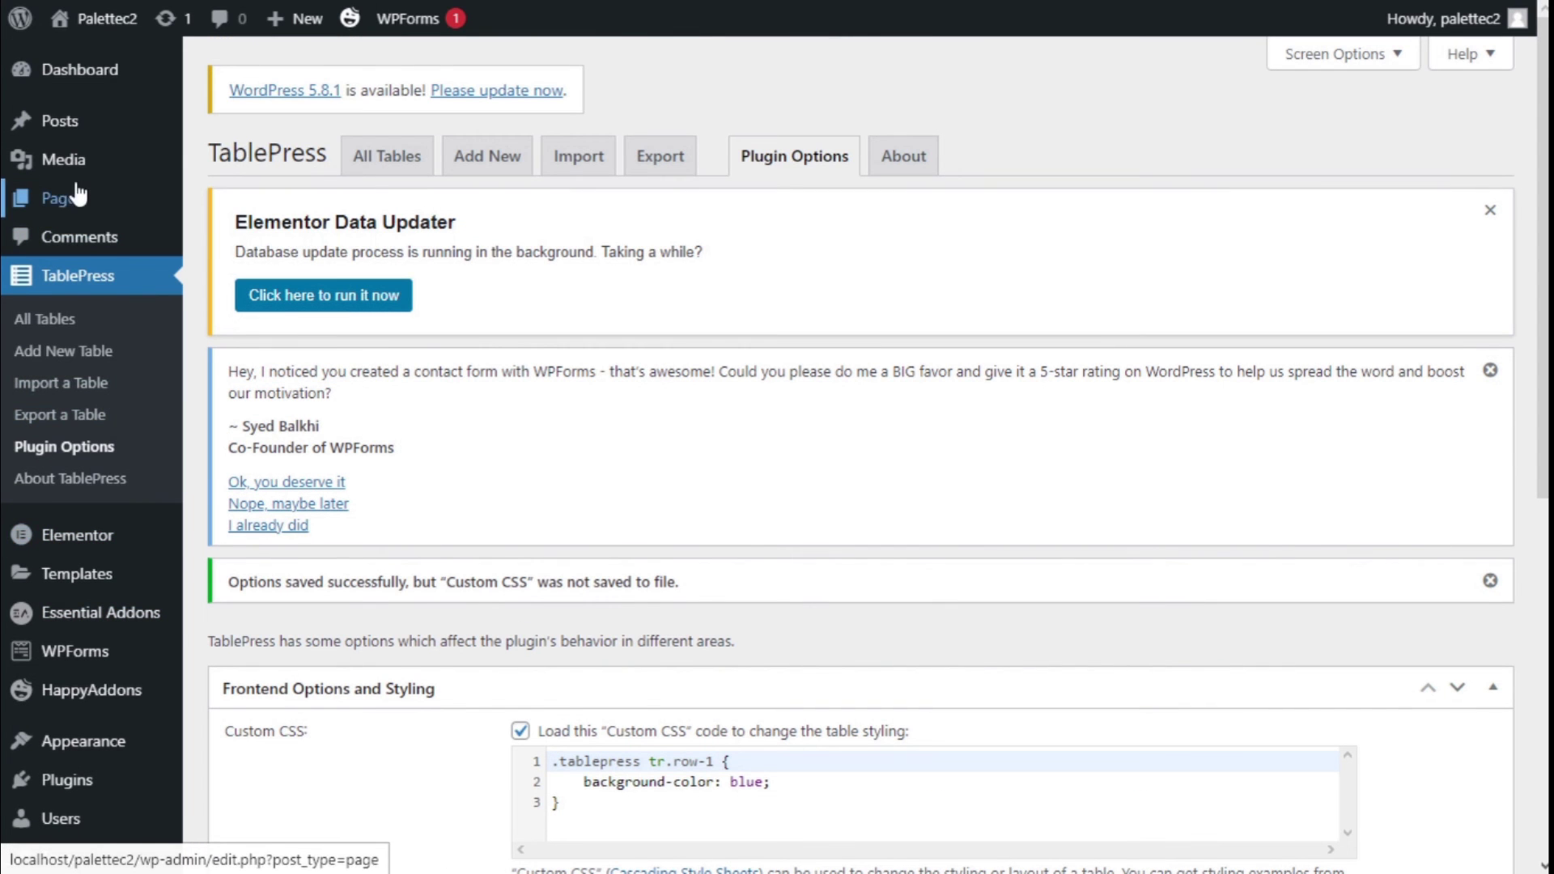
Edit the ¡Hola Mundo! post from All Posts and bring up its Preview menu
{"action": "left_click", "coordinate": [257, 131]}
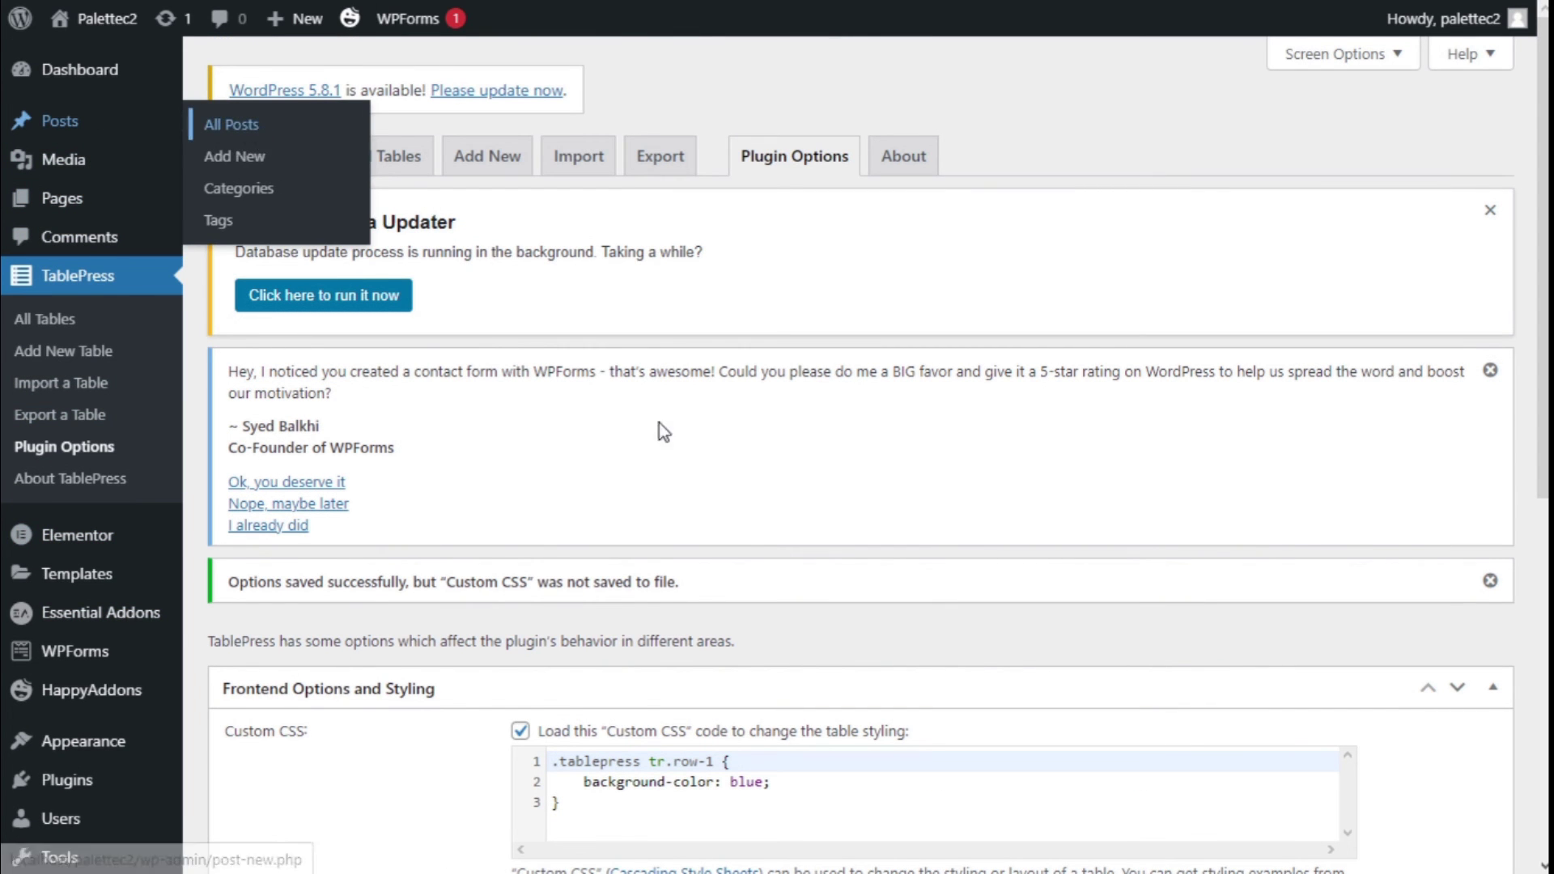
{"action": "scroll", "coordinate": [692, 455], "scroll_direction": "down", "scroll_amount": 2}
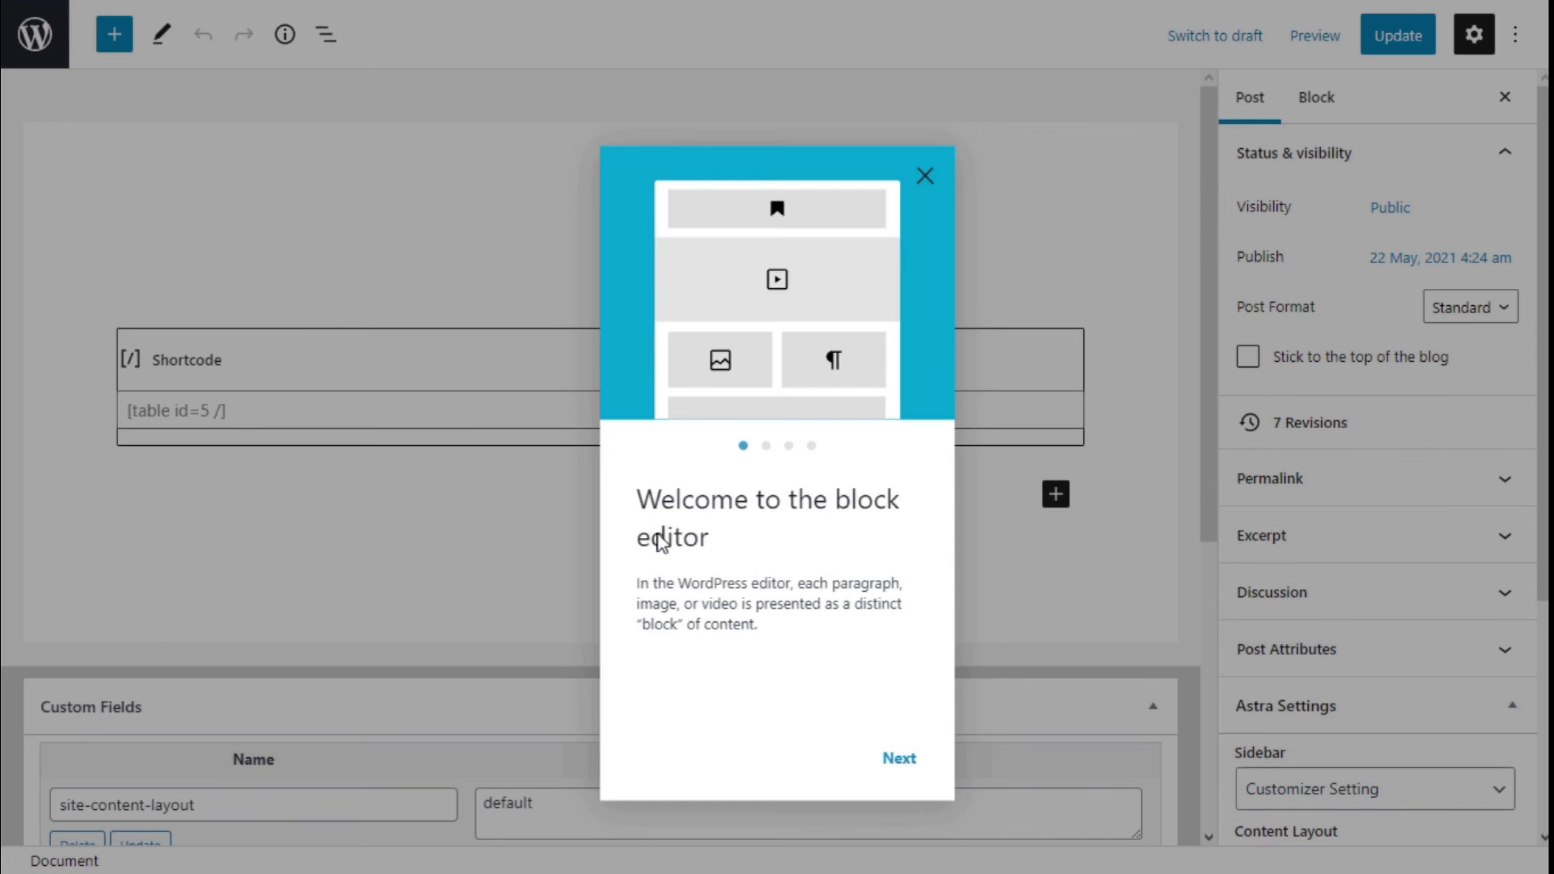
{"action": "left_click", "coordinate": [921, 150]}
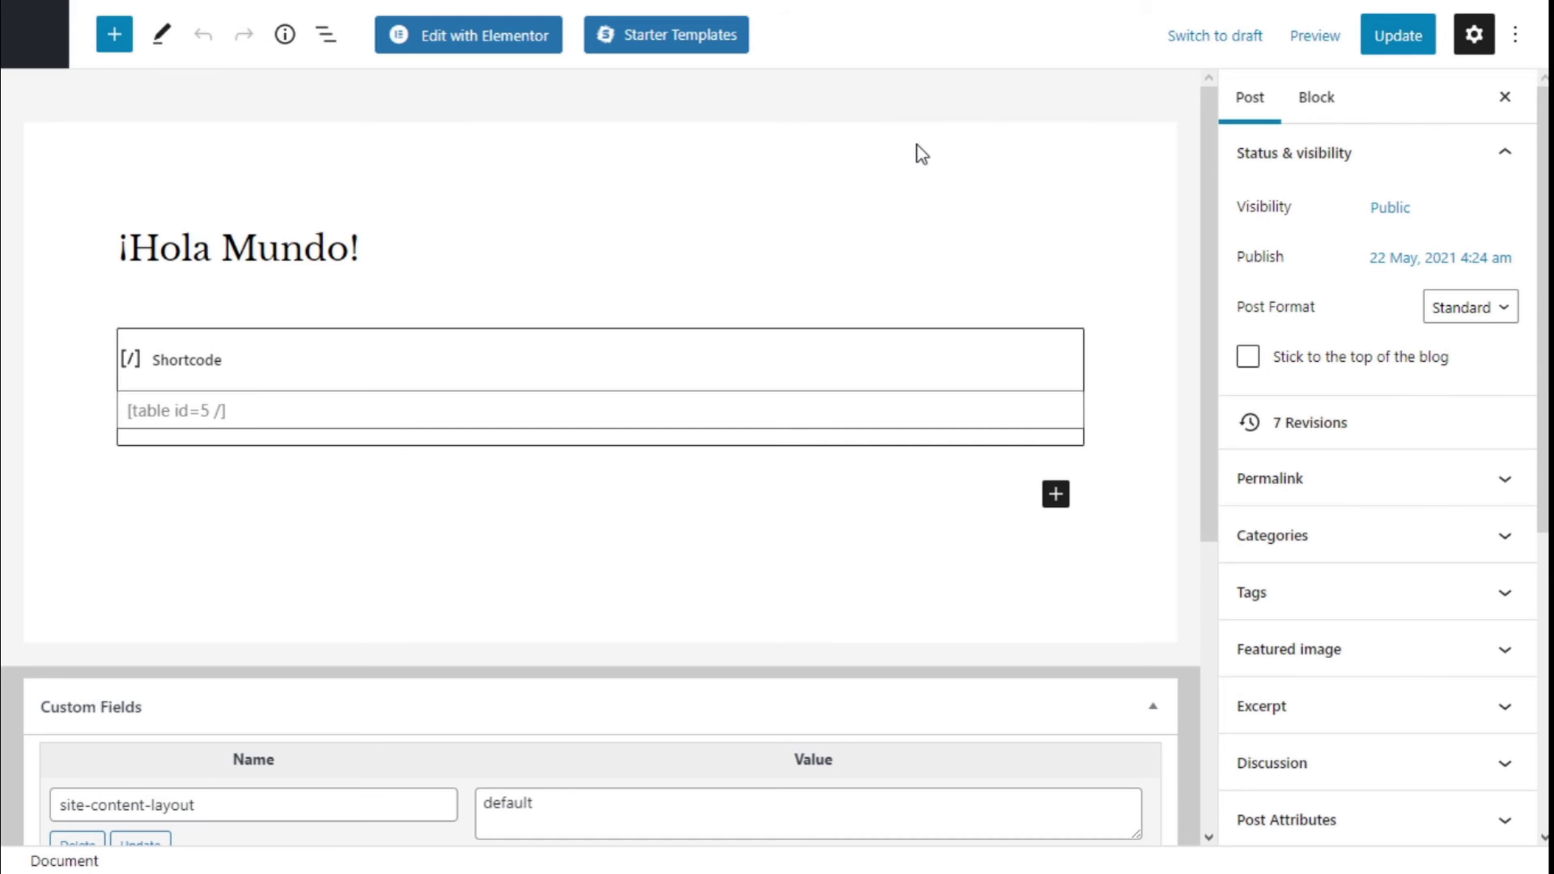
{"action": "left_click", "coordinate": [1316, 44]}
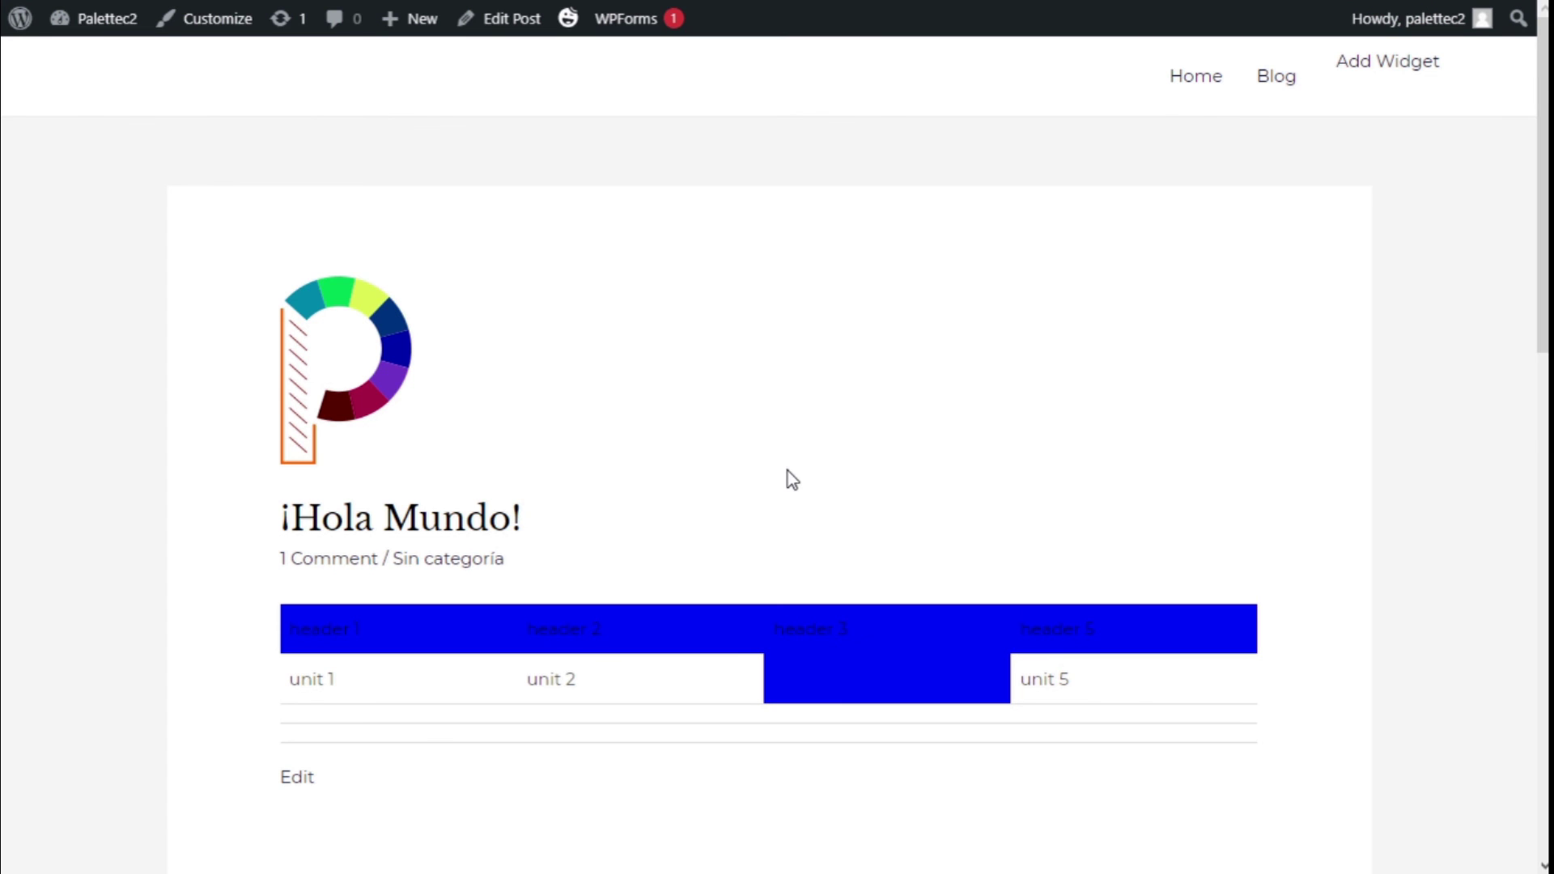
{"action": "scroll", "coordinate": [789, 471], "scroll_direction": "down", "scroll_amount": 2}
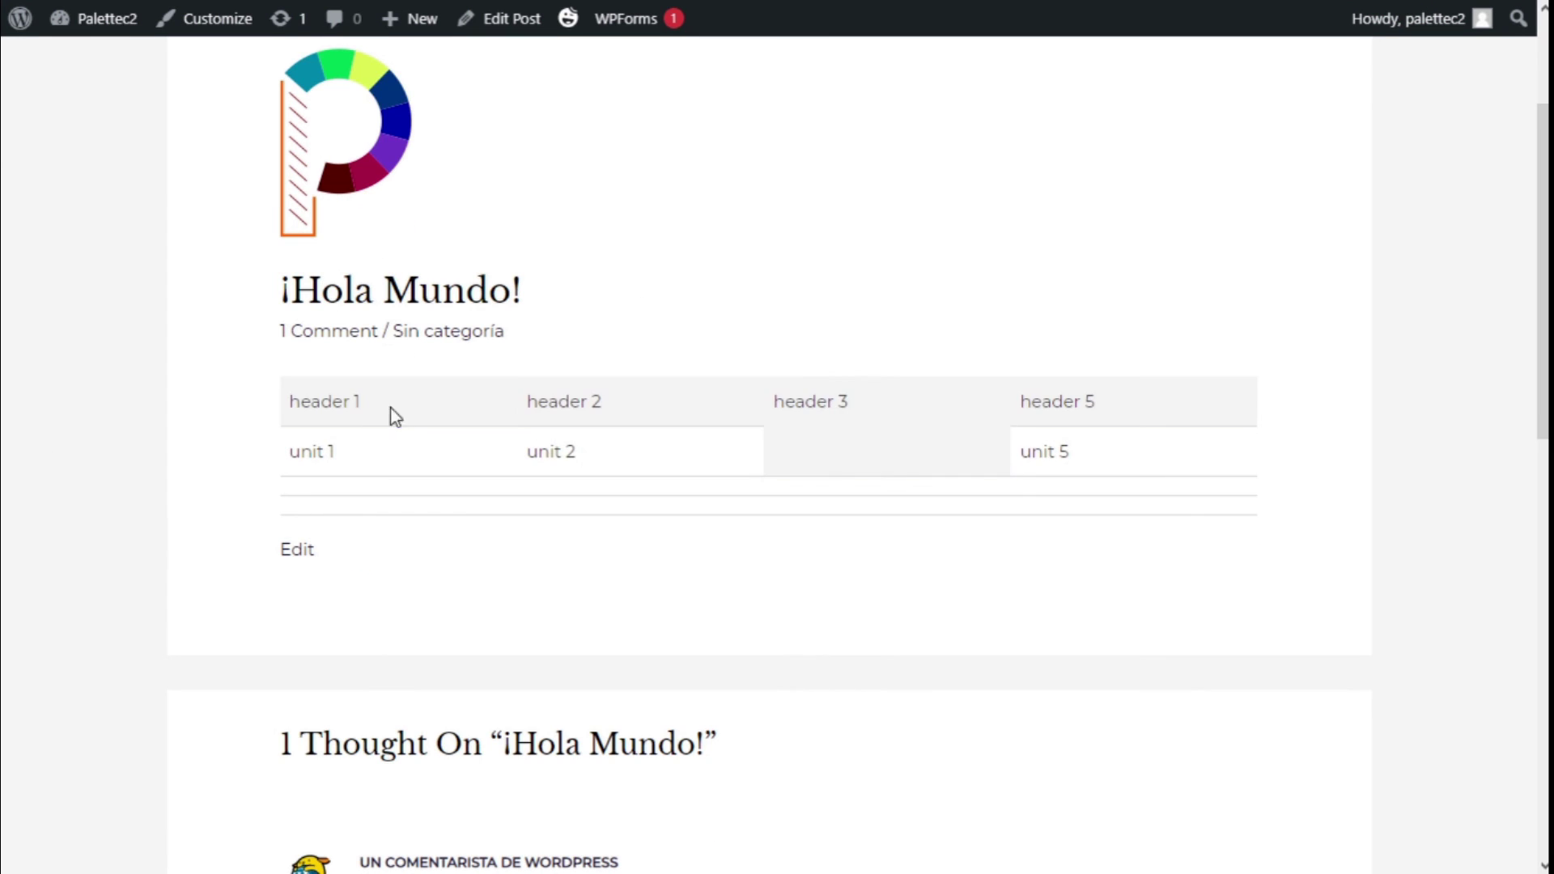